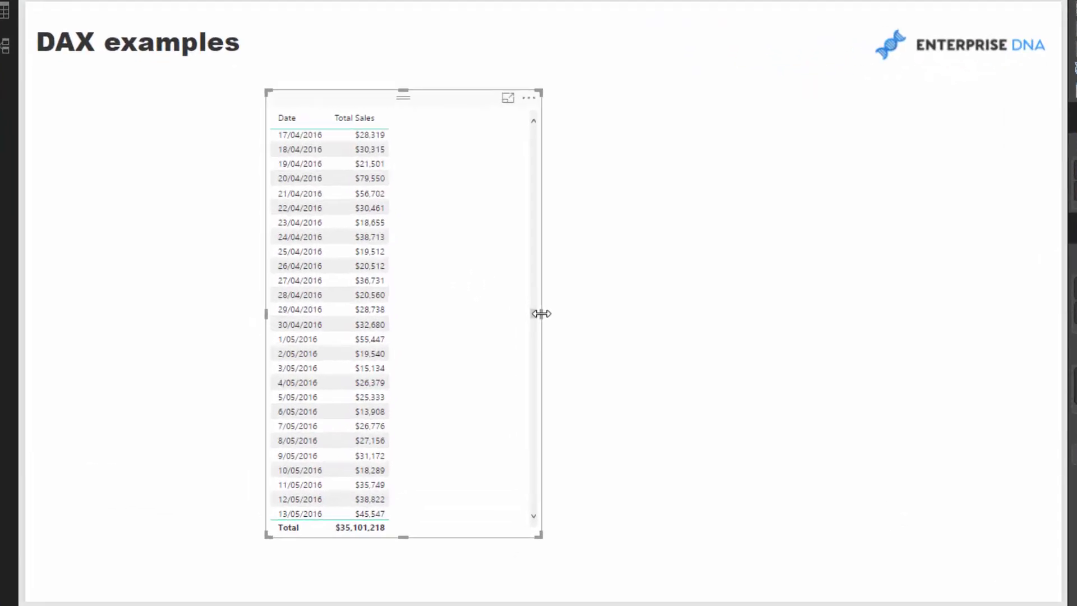
Widen the Date and Total Sales table and scroll its rows up to 9/03/2016
drag(541, 313, 597, 317)
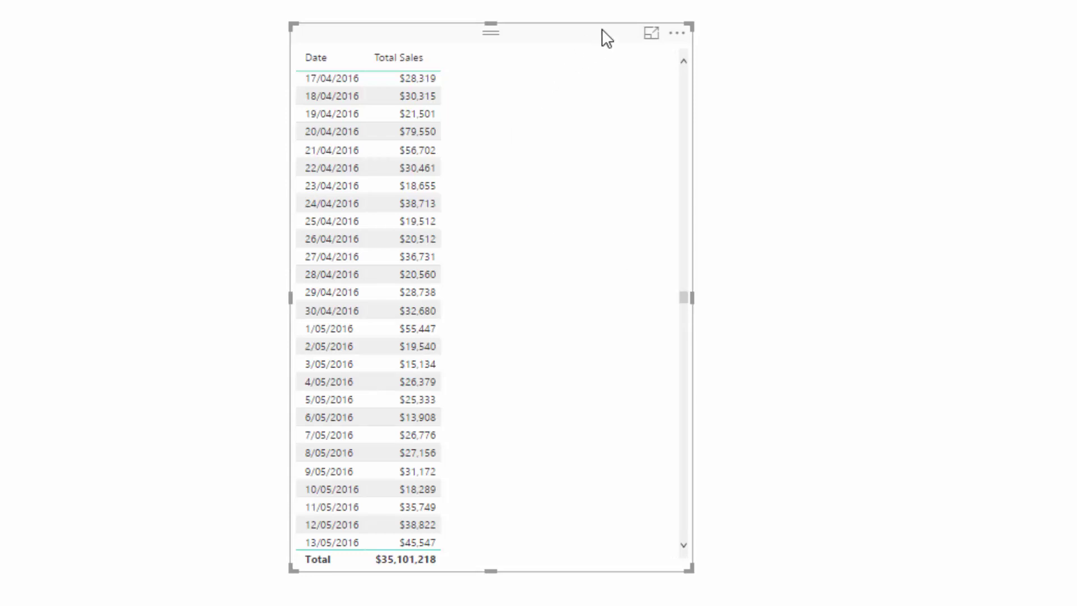
click(645, 41)
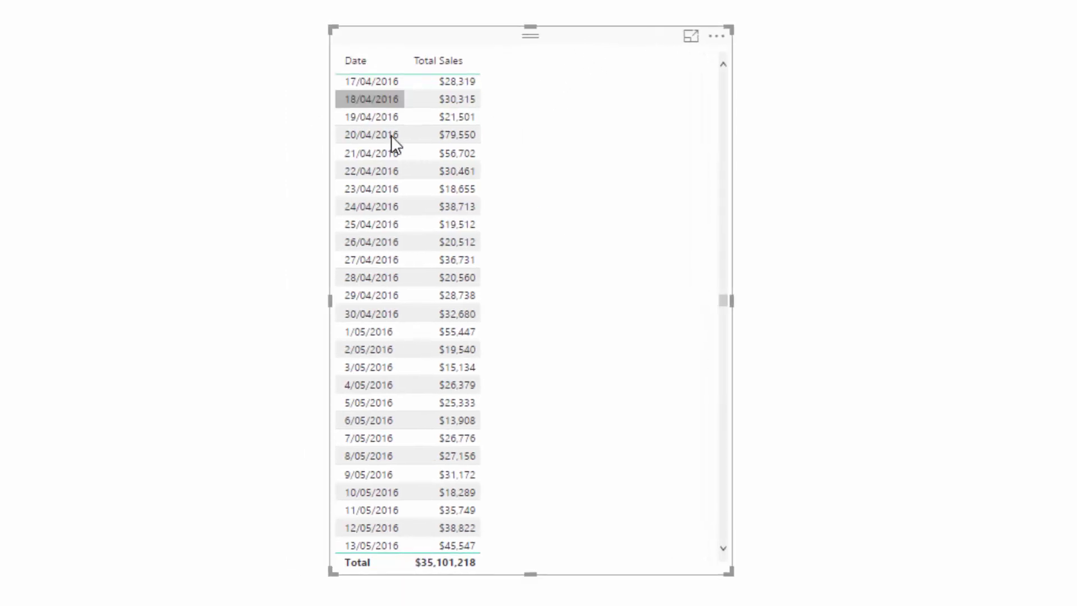
scroll(391, 140, up, 10)
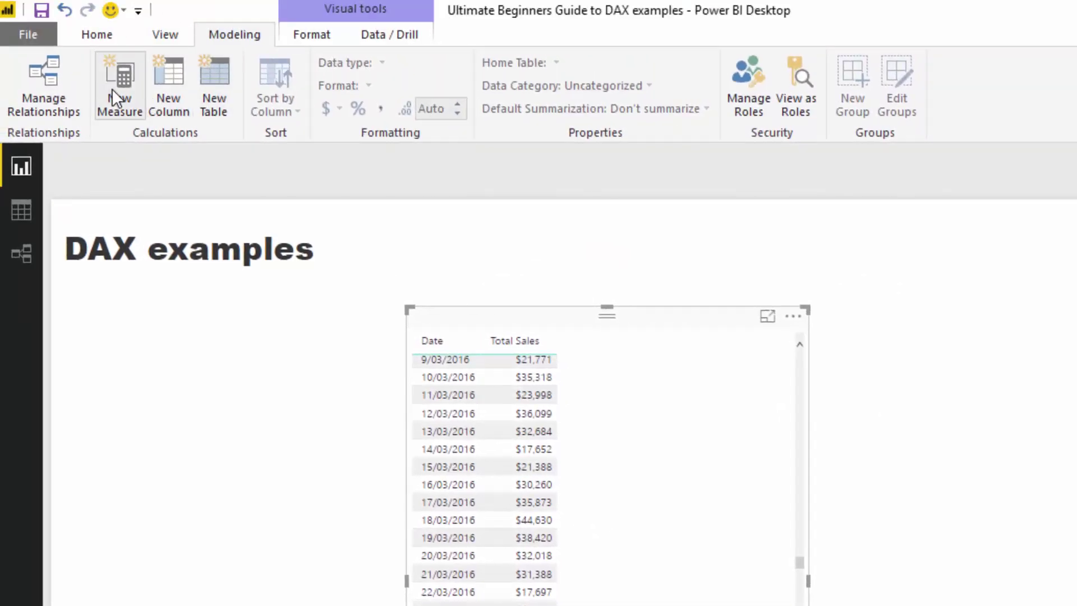
Create a new measure named '30 Day Running Total =' and start a new formula line
click(113, 88)
text(30)
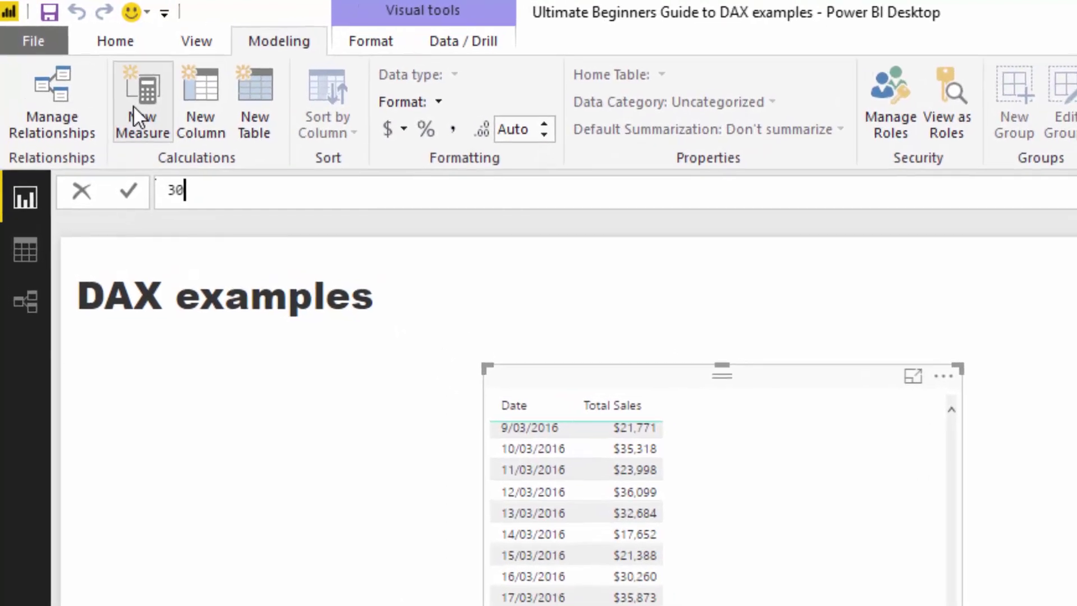
text( Da)
key(BackSpace)
key(BackSpace)
text(Da)
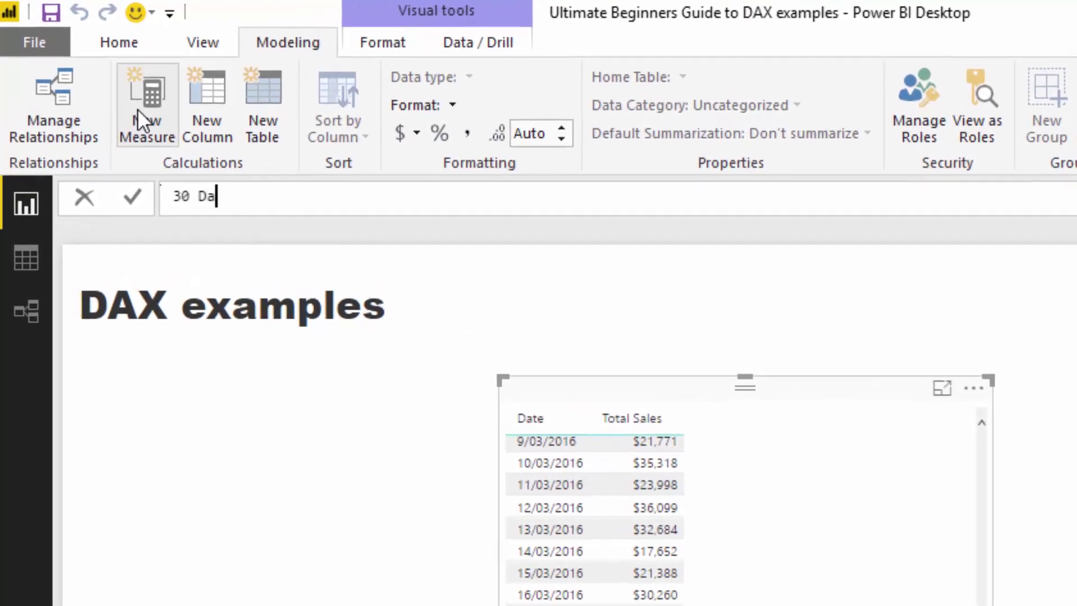
text(y Runnin)
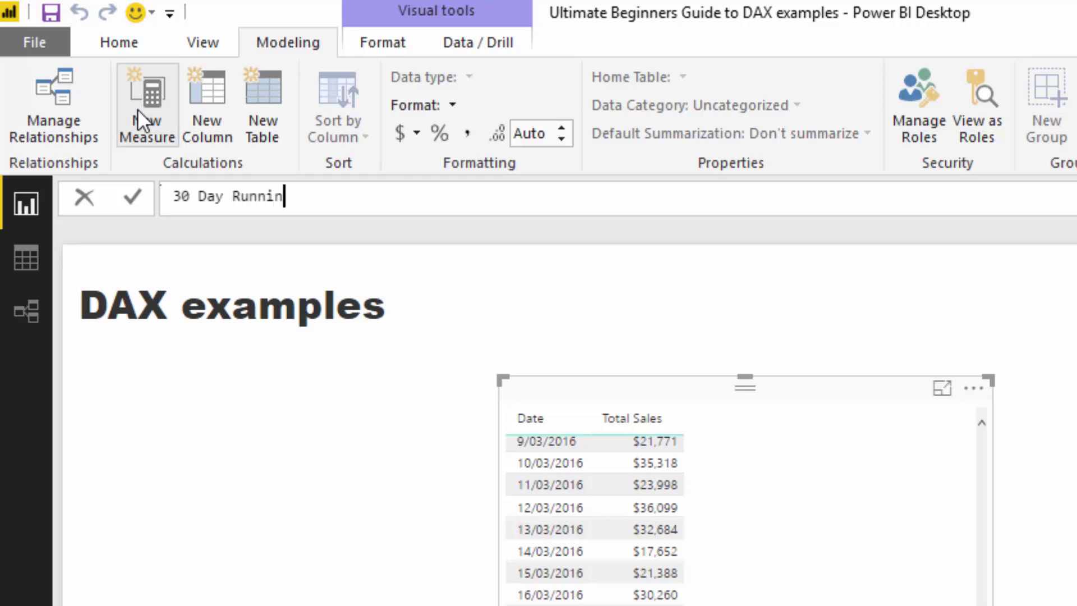
text(g Total =)
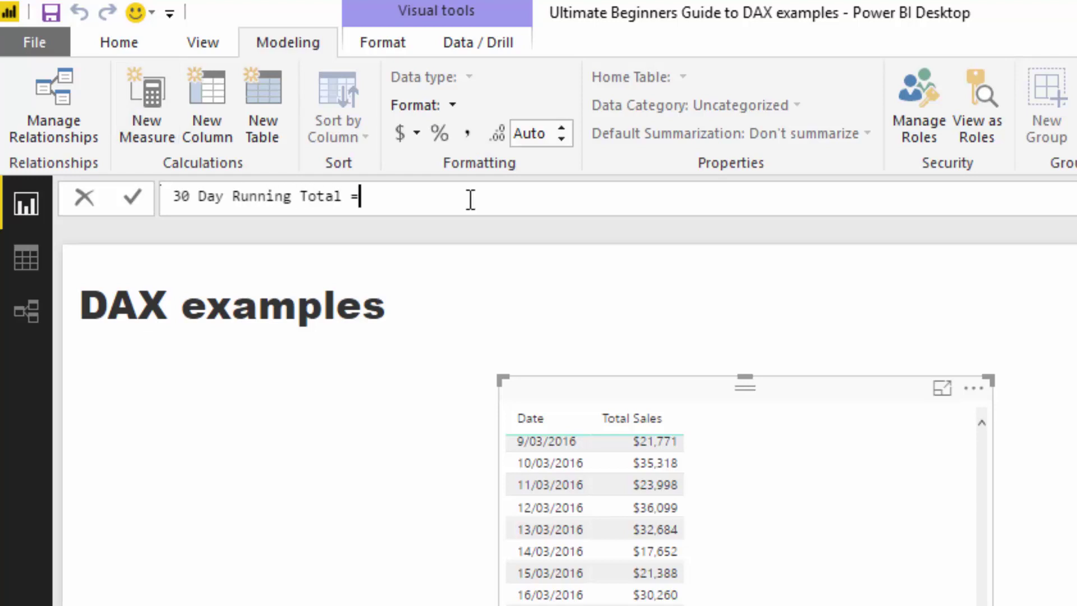
key(shift+Return)
Begin the formula with CALCULATE( [Total Sales] using autocomplete
text(CAL)
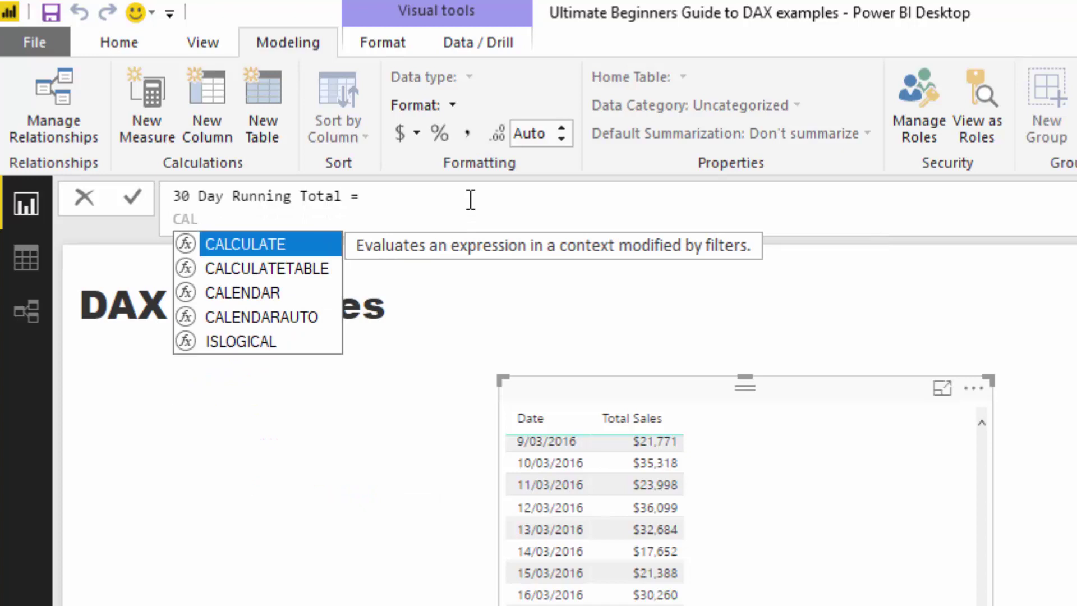
key(Tab)
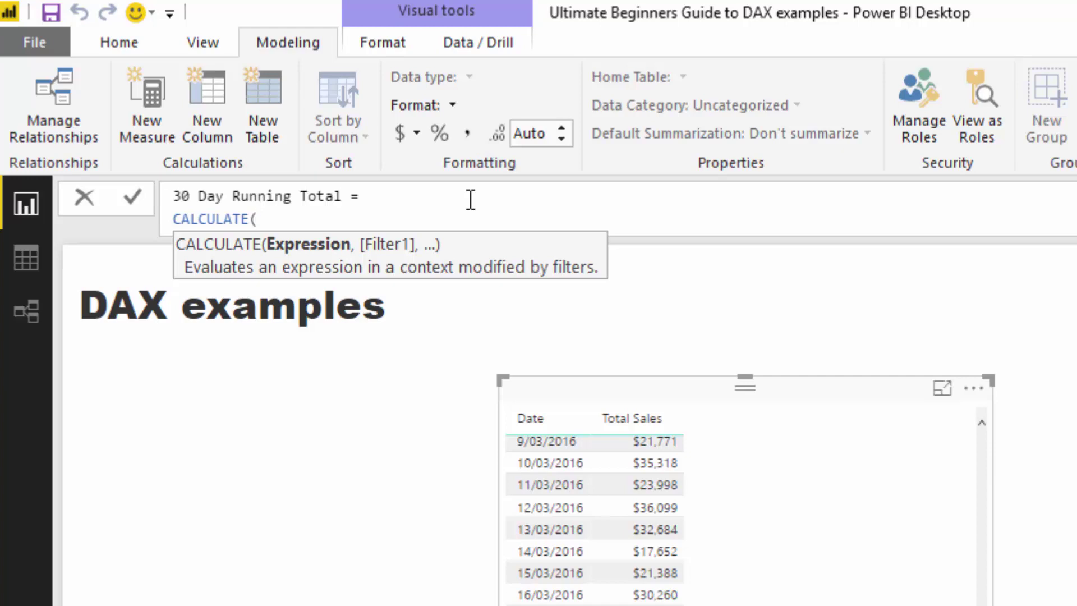
text(Tot)
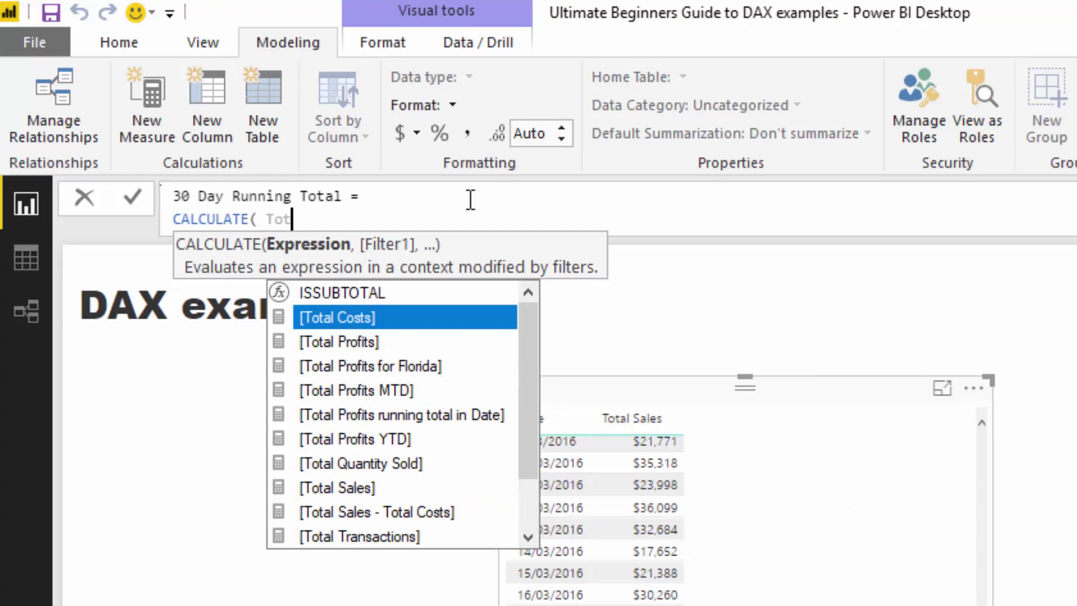
key(Down)
key(Down)
key(Down)
key(Down)
key(Down)
key(Down)
key(Down)
key(Tab)
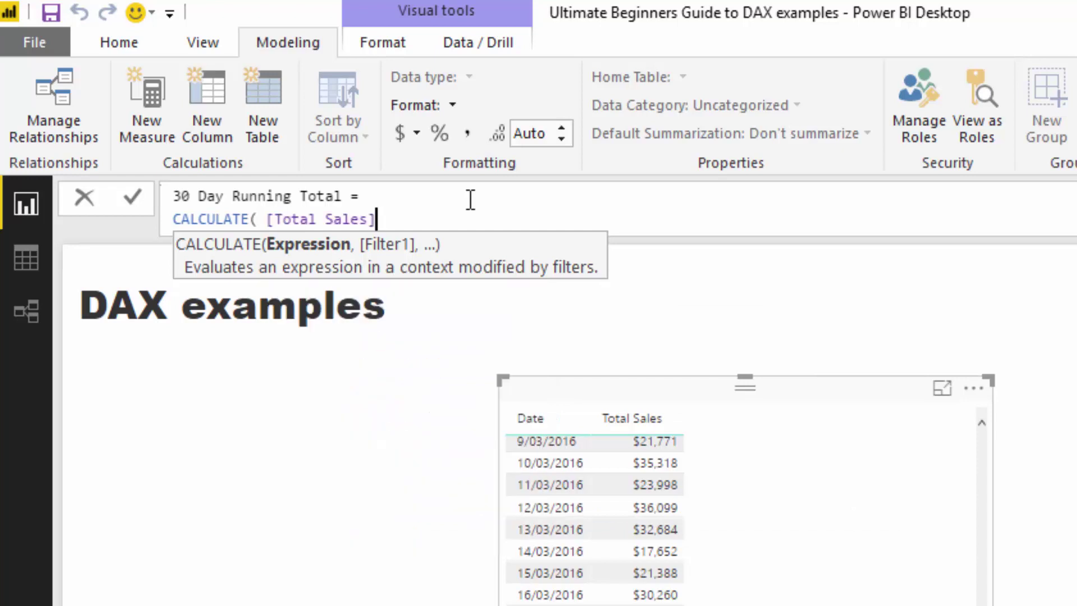
Add the filter argument FILTER( ALL( Dates ), on a new line
text(,)
key(shift+Return)
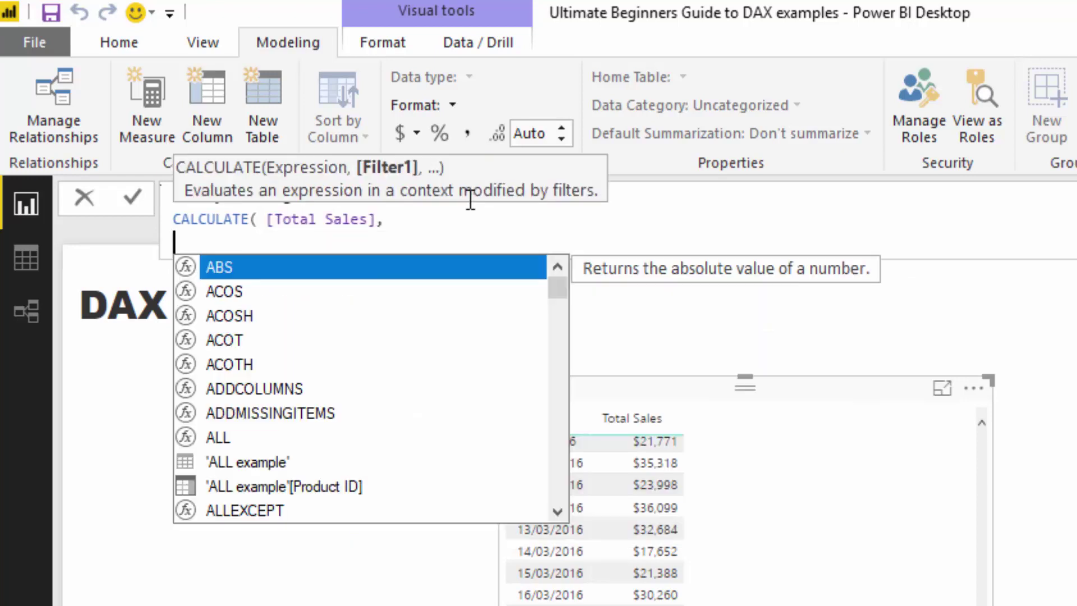
text(FIL)
key(Tab)
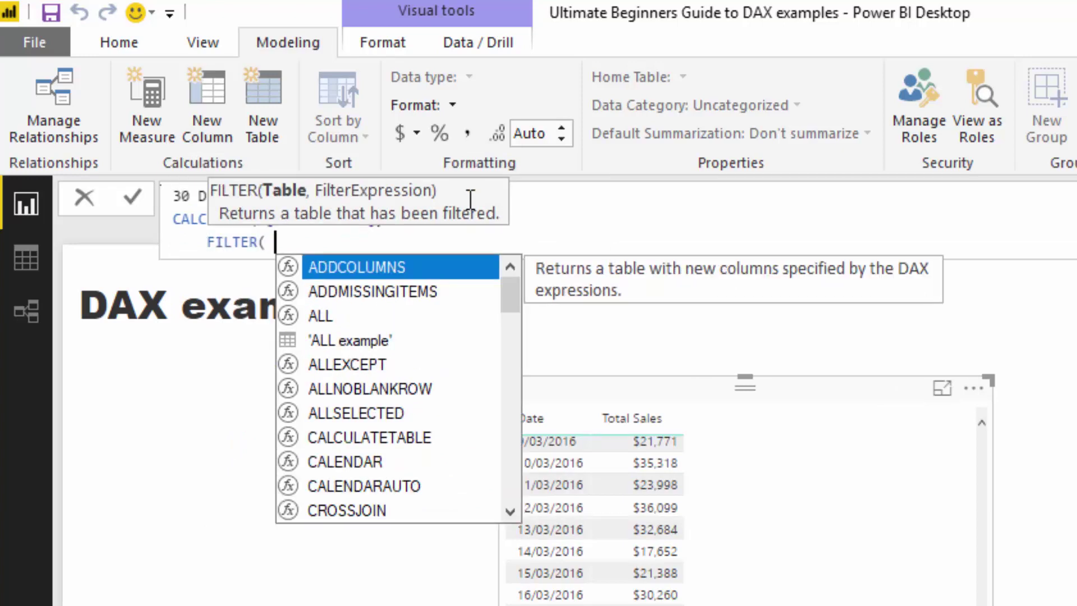
text(ALL()
key(Tab)
text(Dat)
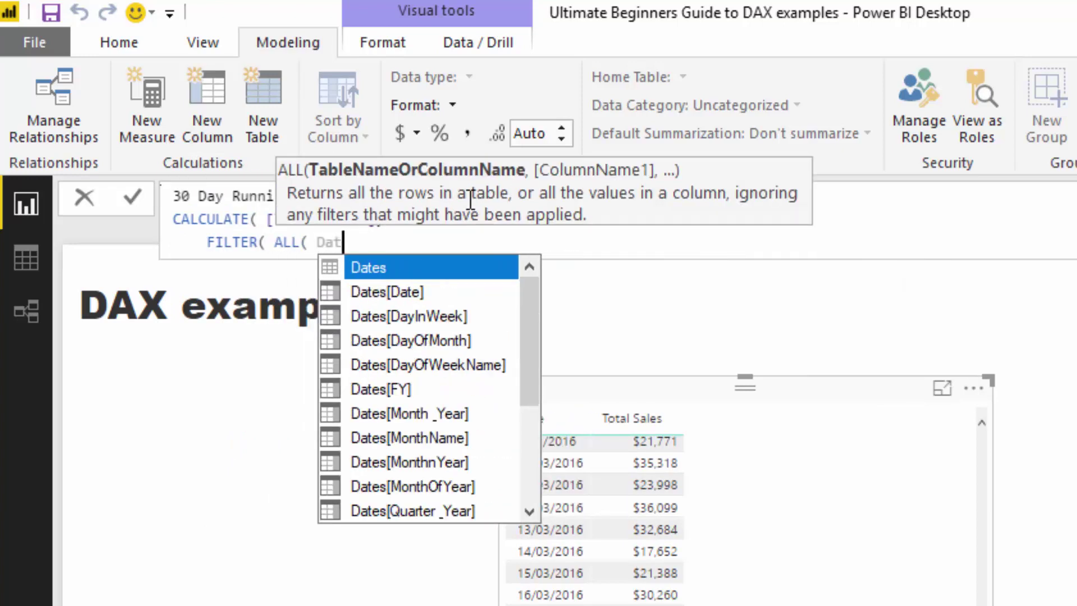
key(Tab)
text())
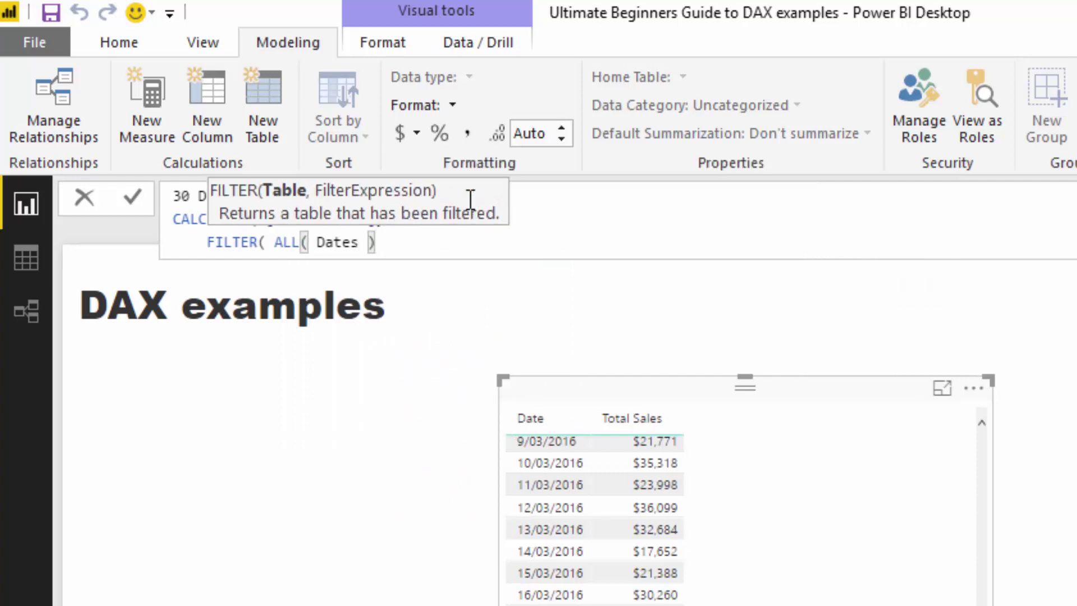
text(,)
Add the condition Dates[Date] > MAX( Dates[Date] ) - 30 &&
key(shift+Return)
key(Tab)
key(Tab)
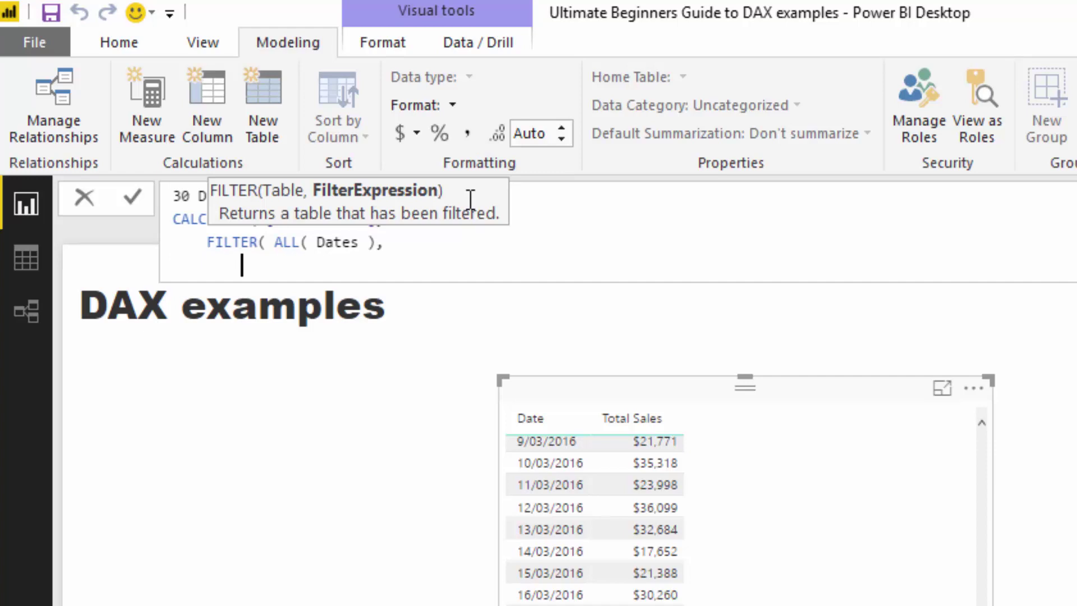
text(Dat)
key(Down)
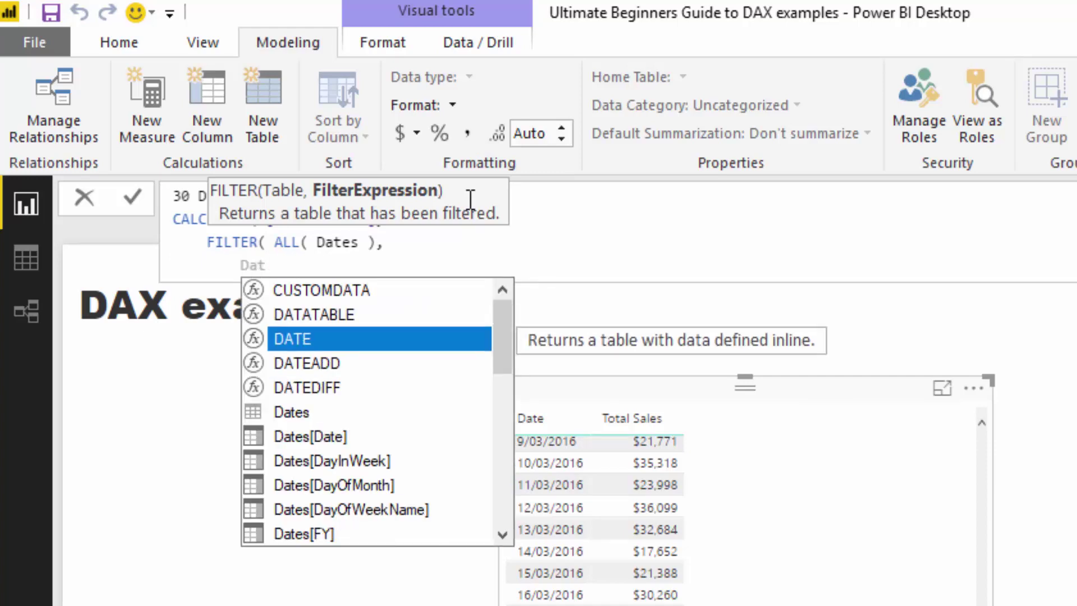
key(Down)
key(Down)
key(Down)
key(Down)
key(Tab)
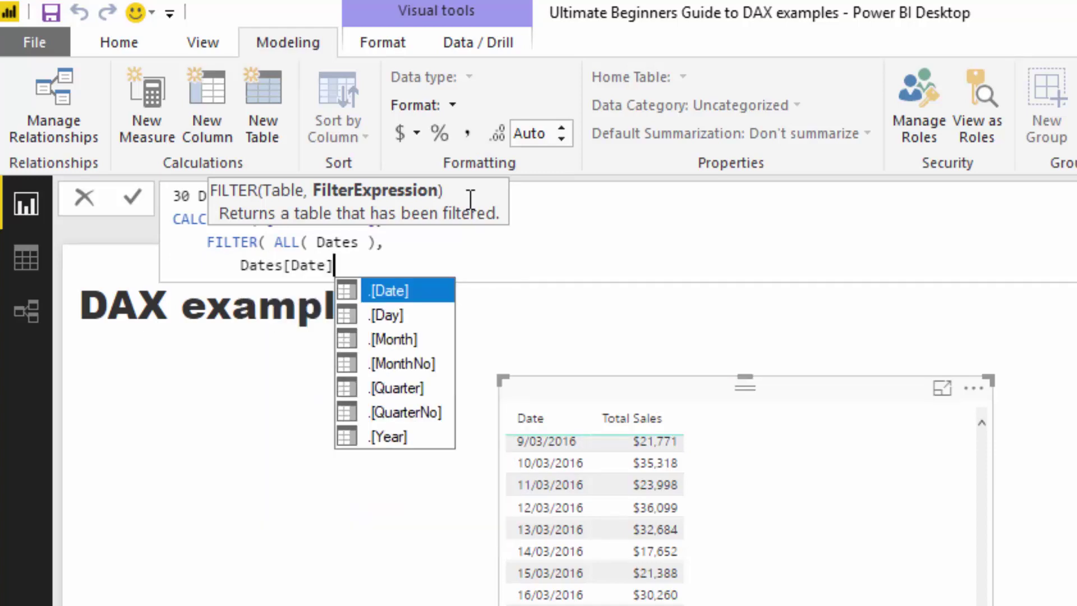
text(> M)
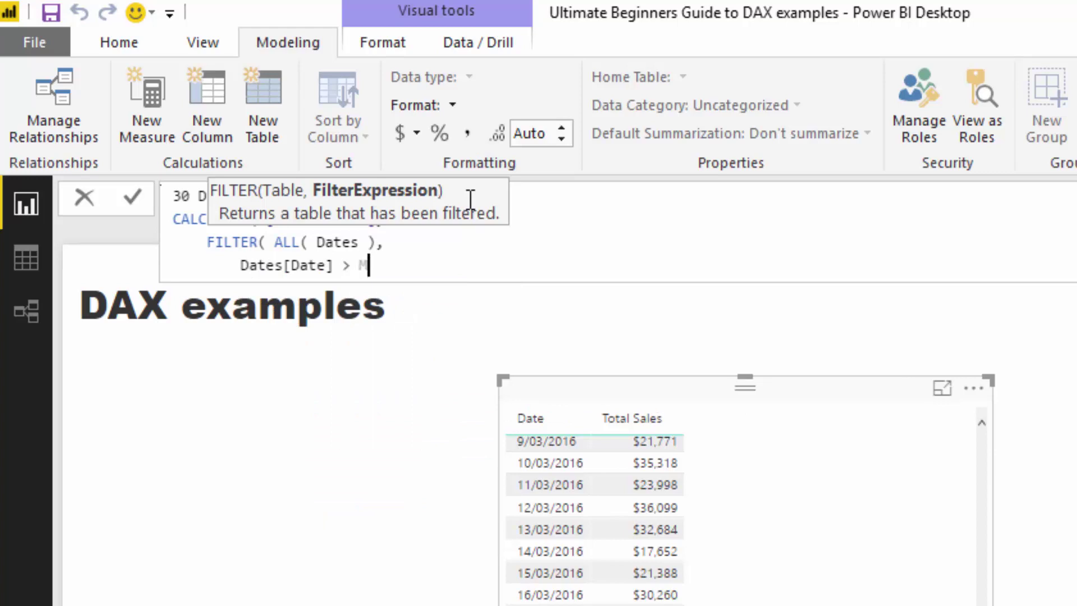
text(AX( Da)
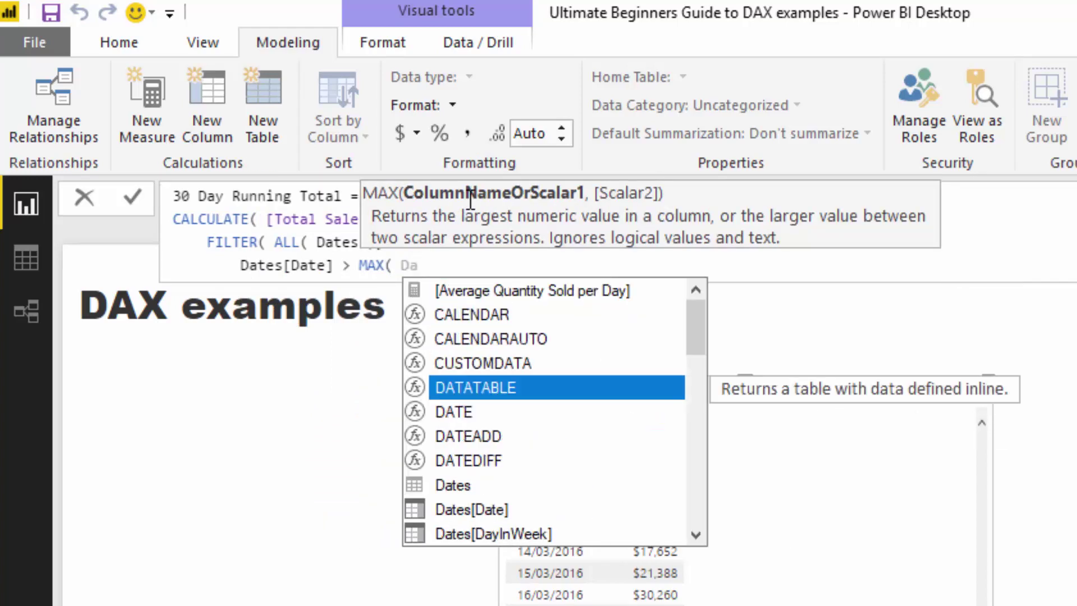
key(Down)
key(Down)
key(Down)
key(Down)
key(Down)
key(Tab)
text())
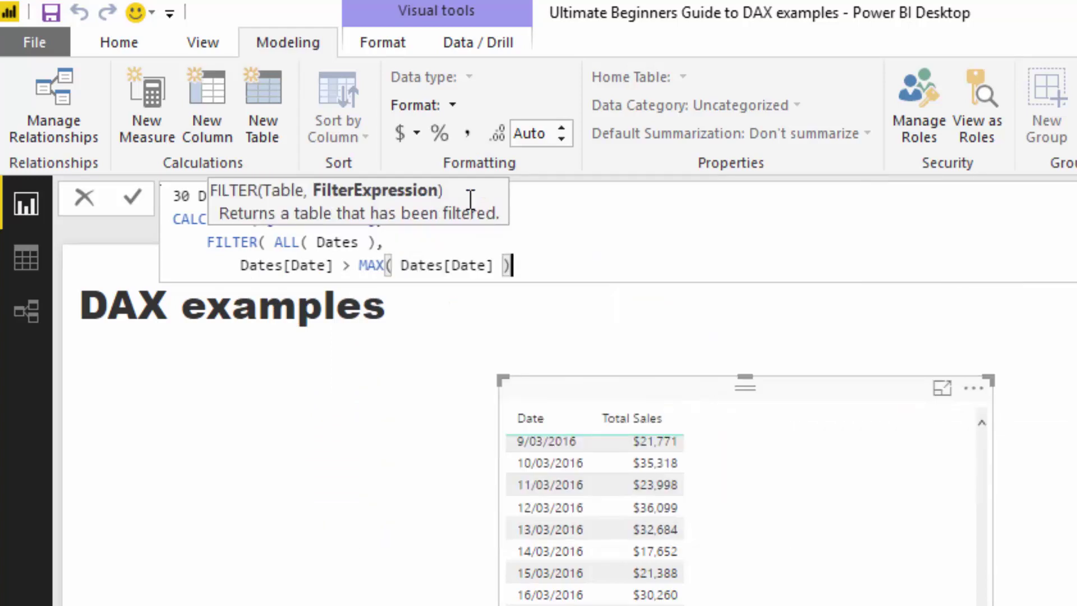
text( - 30 )
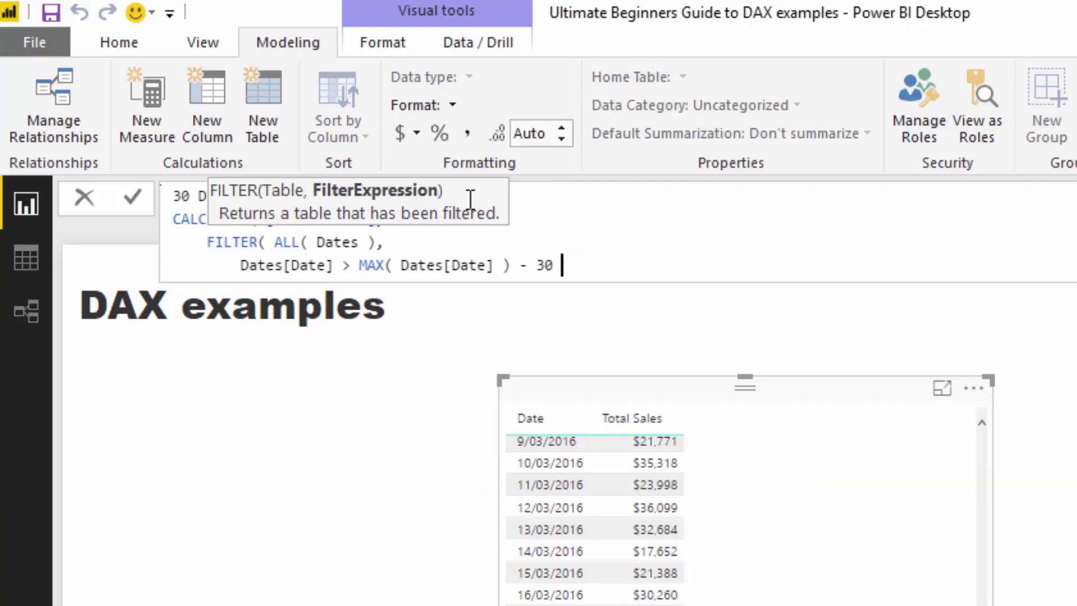
text(&&)
Add Dates[Date] <= MAX( Dates[Date] ), close all parentheses and commit the measure
key(shift+Return)
key(Tab)
key(Tab)
text(Date)
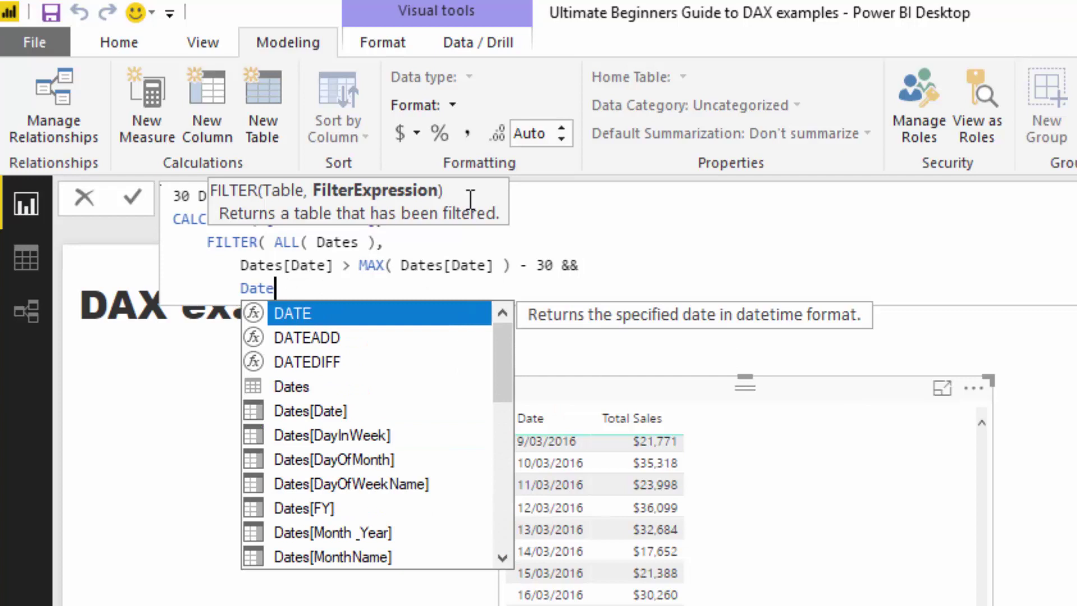
key(Down)
key(Down)
key(Down)
key(Down)
key(Tab)
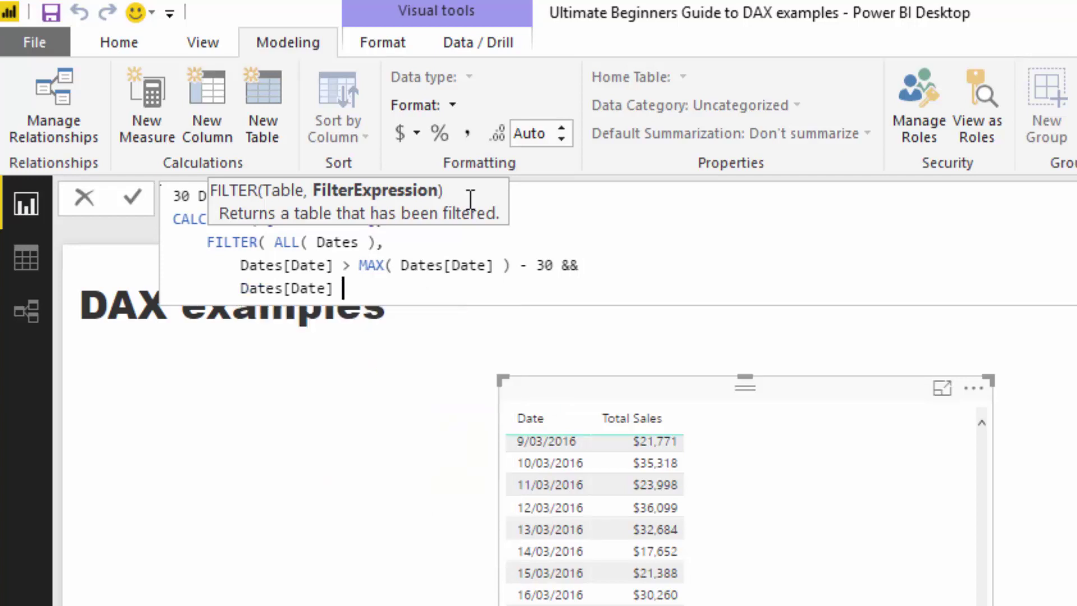
text(<= MAX()
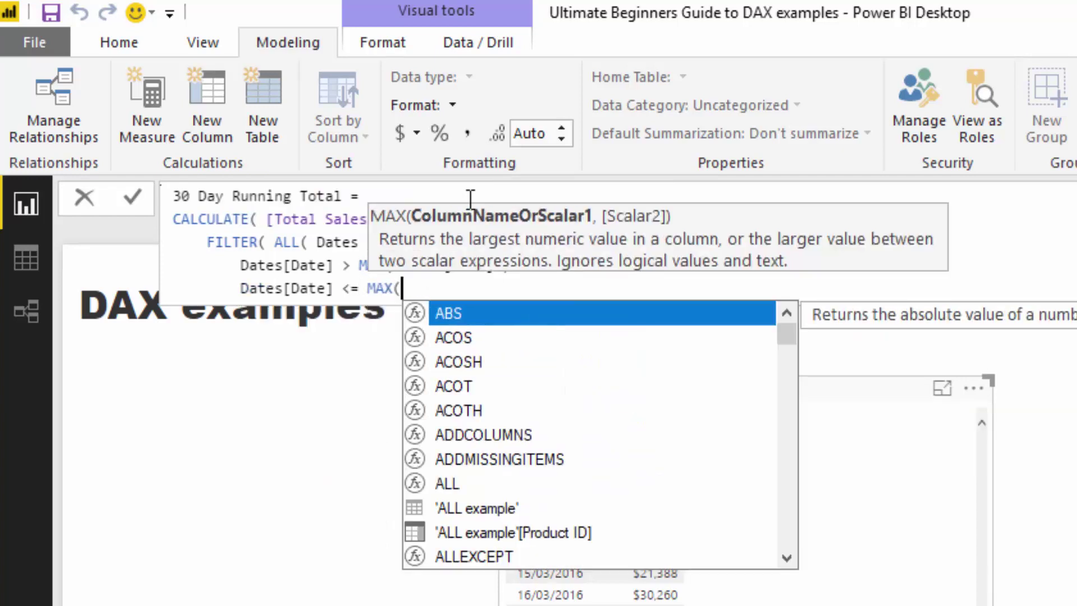
text( Date)
key(Down)
key(Down)
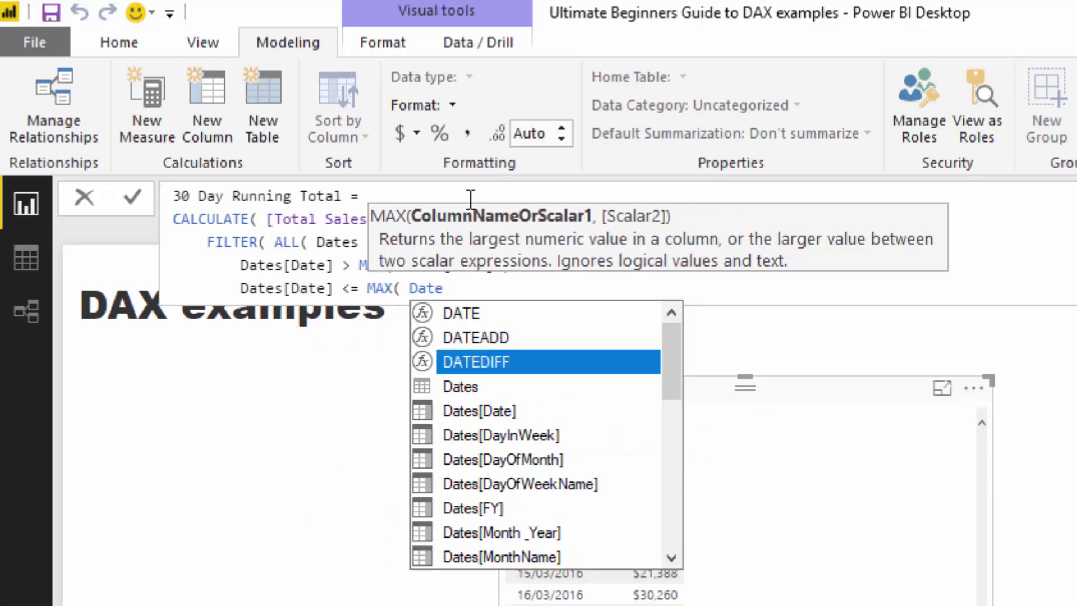
key(Down)
key(Down)
key(Tab)
text() ) )
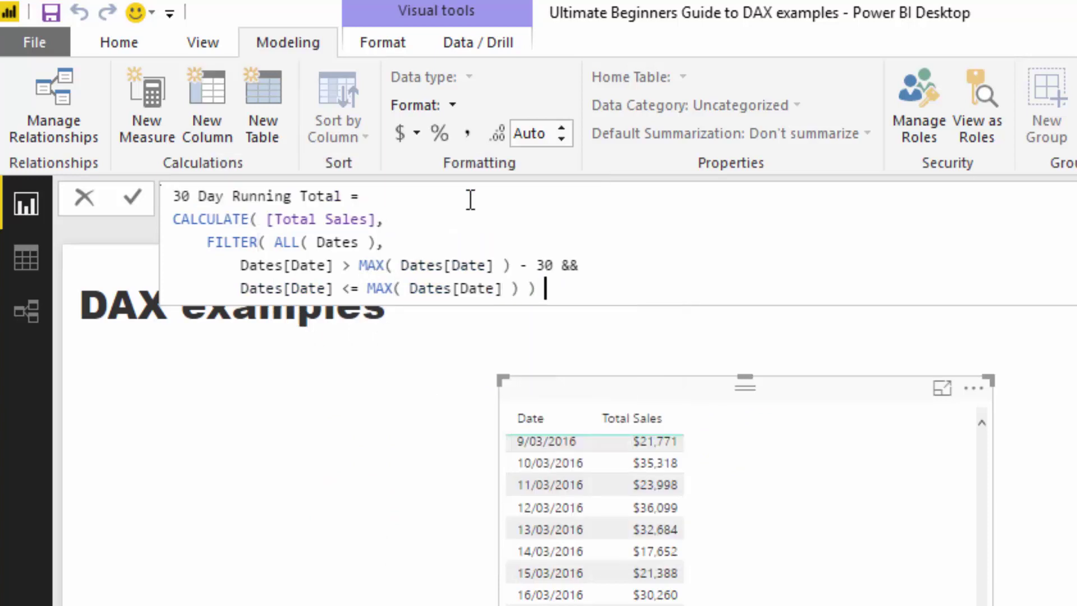
text())
key(Return)
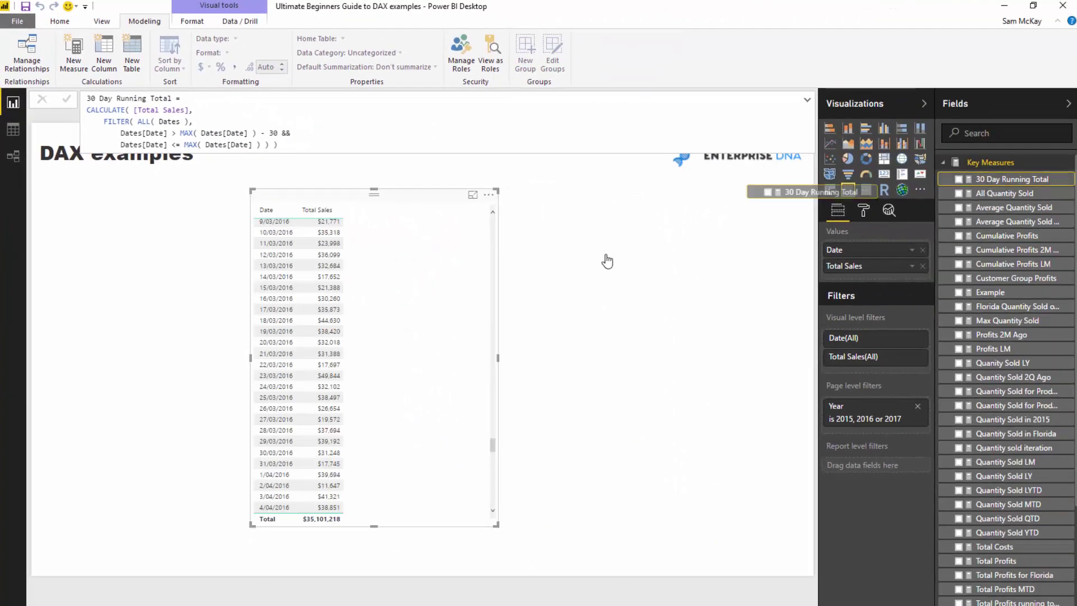
Add 30 Day Running Total as a table column and duplicate the table visual
drag(606, 261, 456, 338)
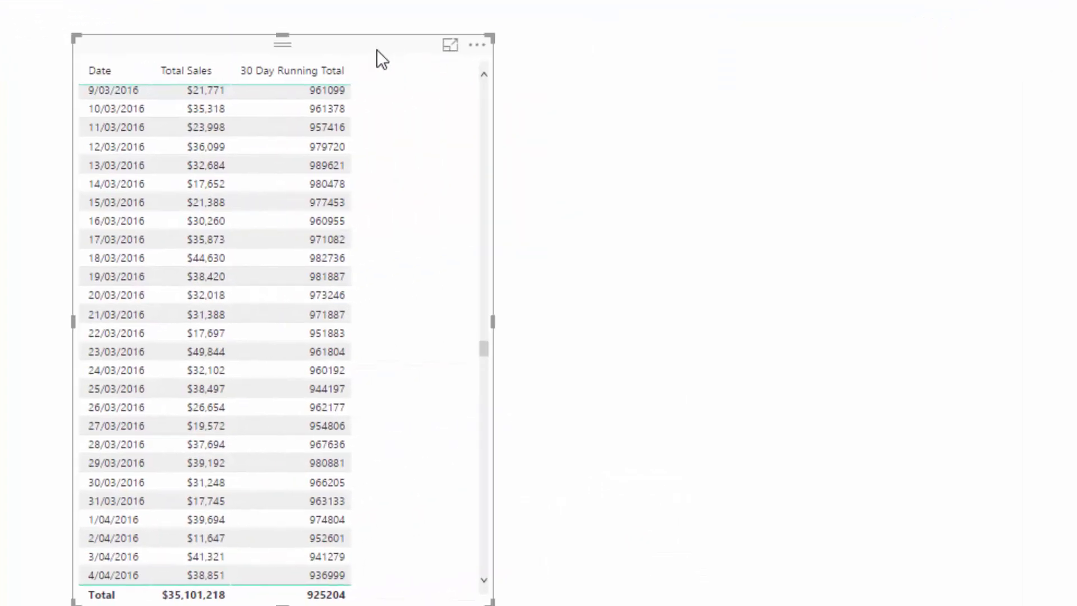
key(ctrl+c)
key(ctrl+v)
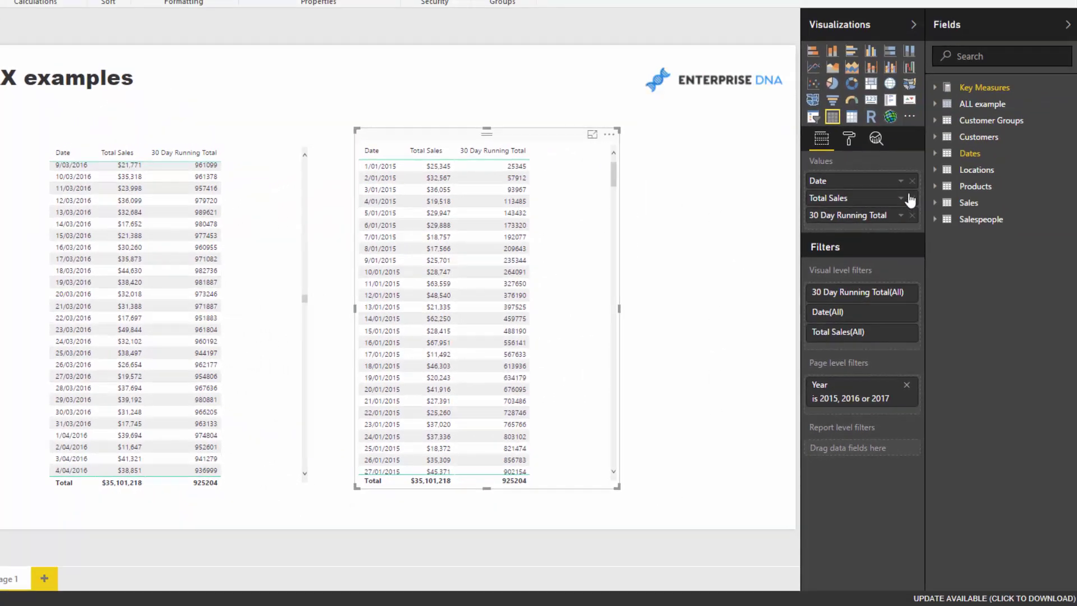
Turn the copy into a 30 Day Running Total line chart, sized and placed beside the table
click(912, 198)
click(816, 70)
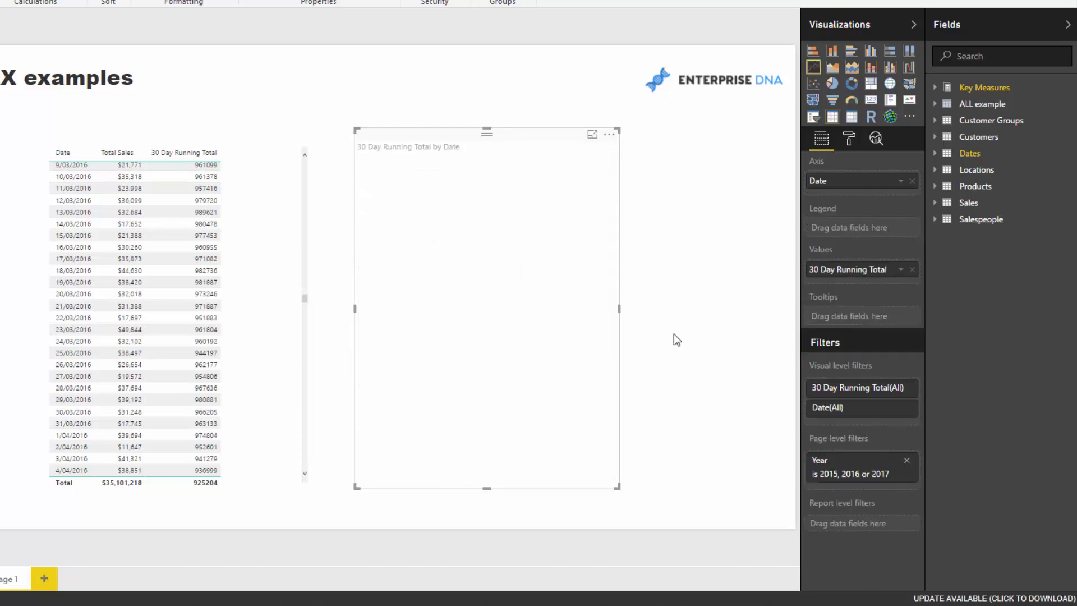
drag(617, 487, 757, 325)
drag(663, 267, 607, 274)
click(229, 269)
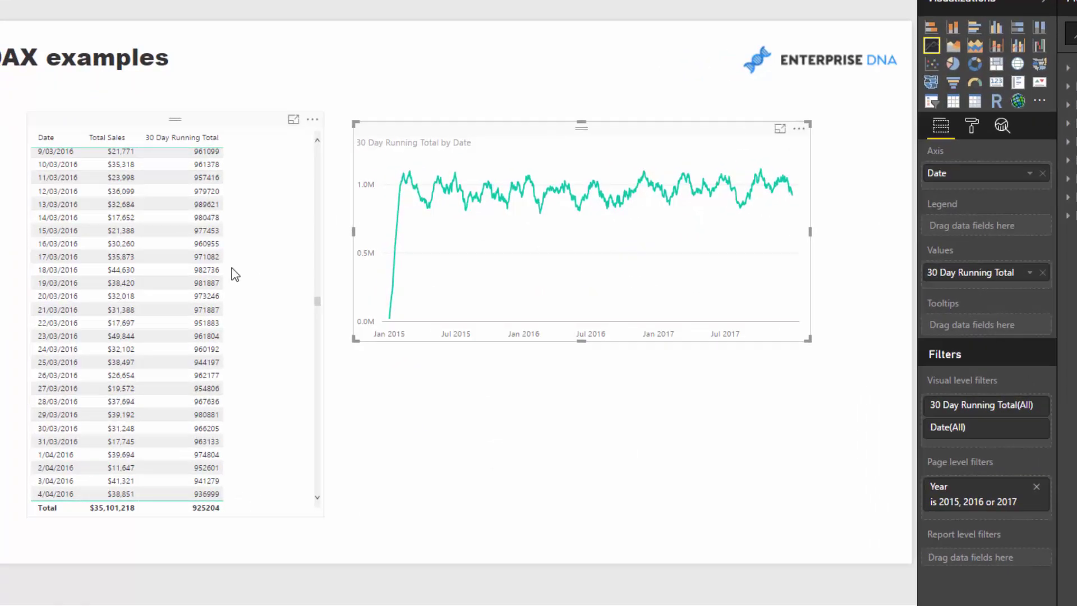
mouse_move(331, 310)
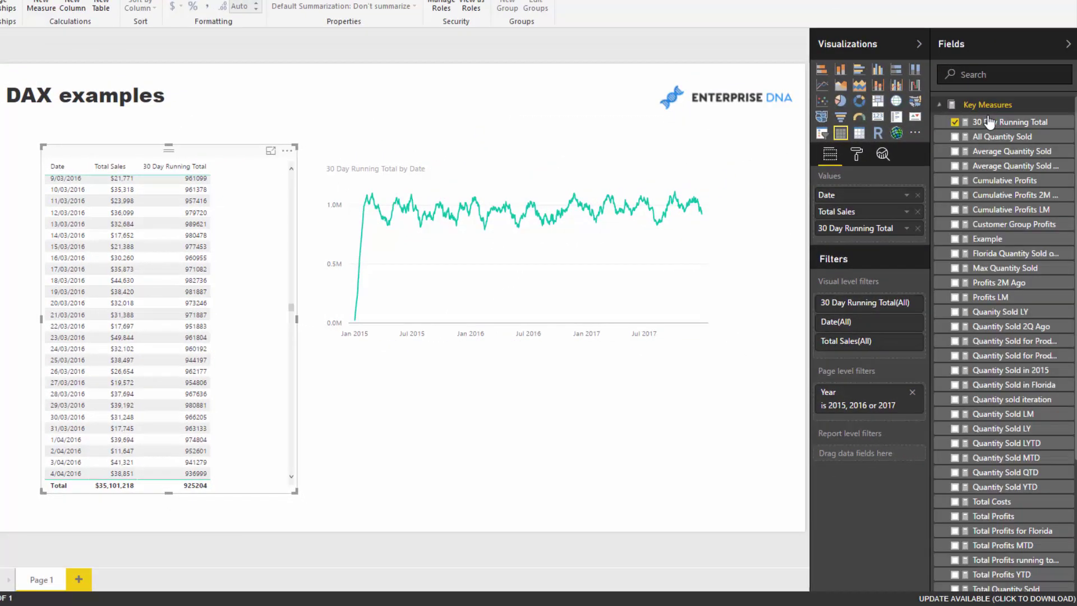
Show the 30 Day Running Total formula and highlight its [Total Sales] reference and FILTER part
click(989, 121)
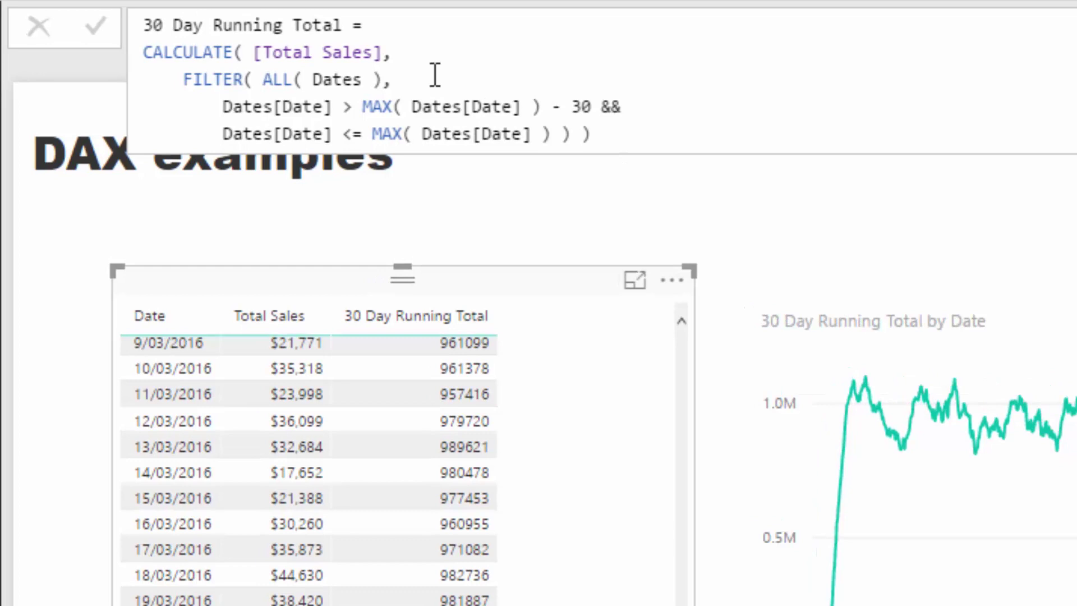
drag(383, 52, 254, 51)
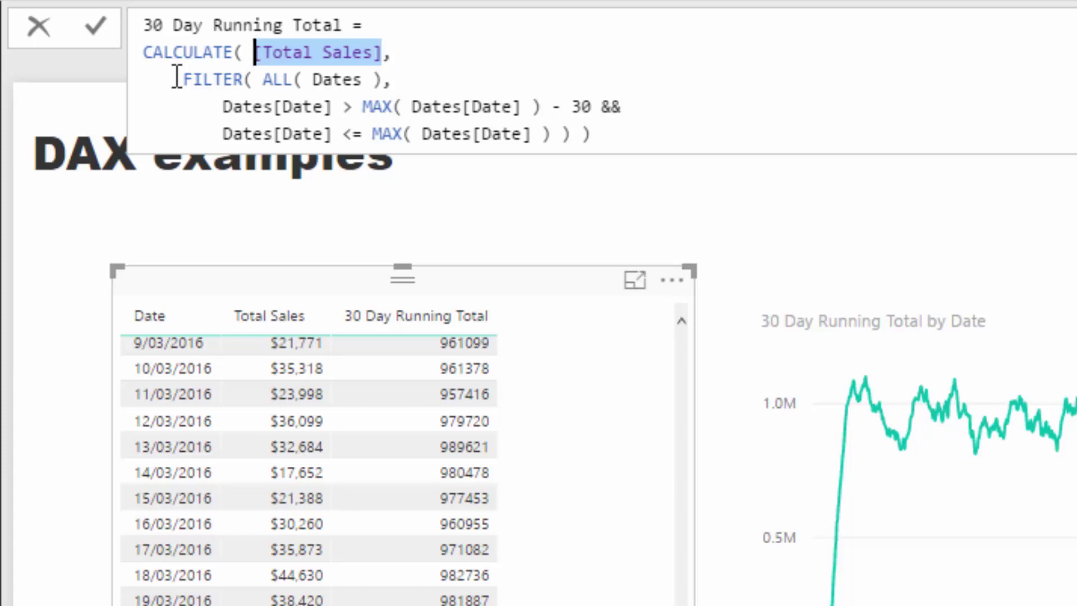
drag(182, 79, 589, 135)
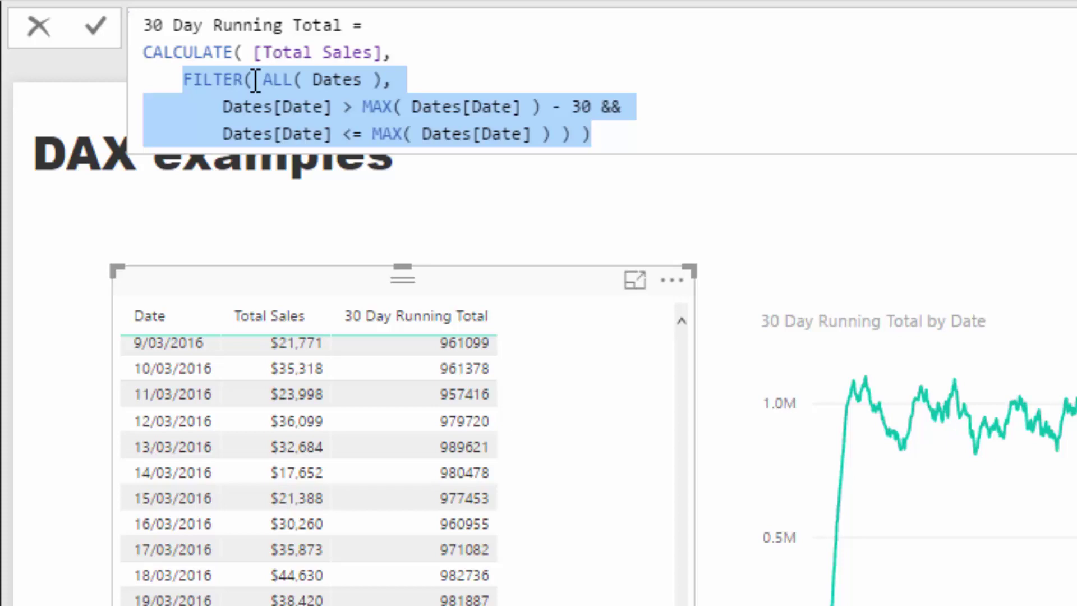
click(256, 80)
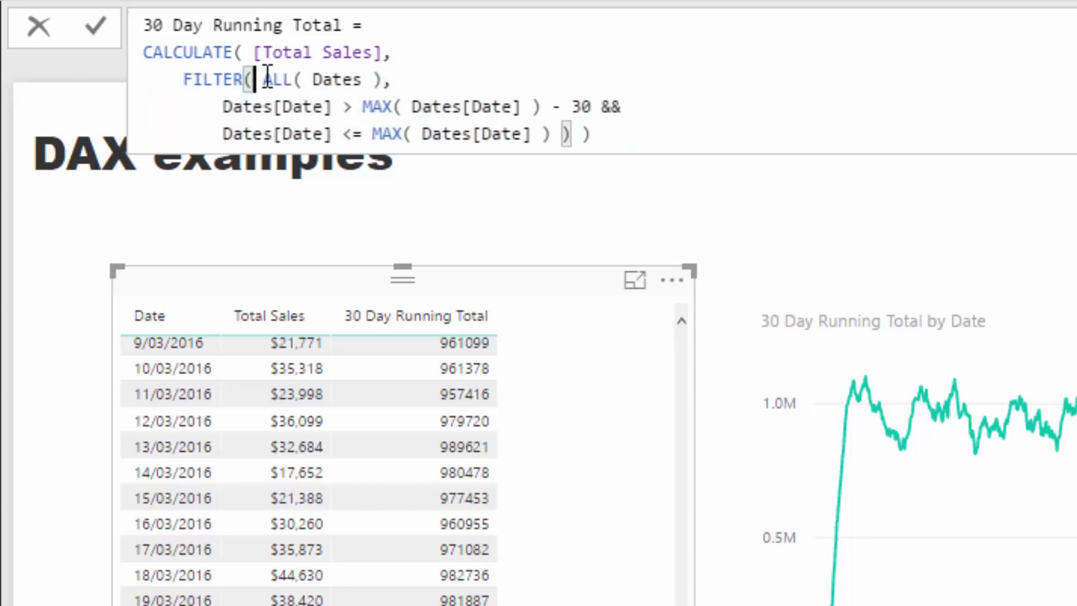
Highlight the ALL( Dates ) argument and the two date comparison conditions
drag(262, 79, 384, 82)
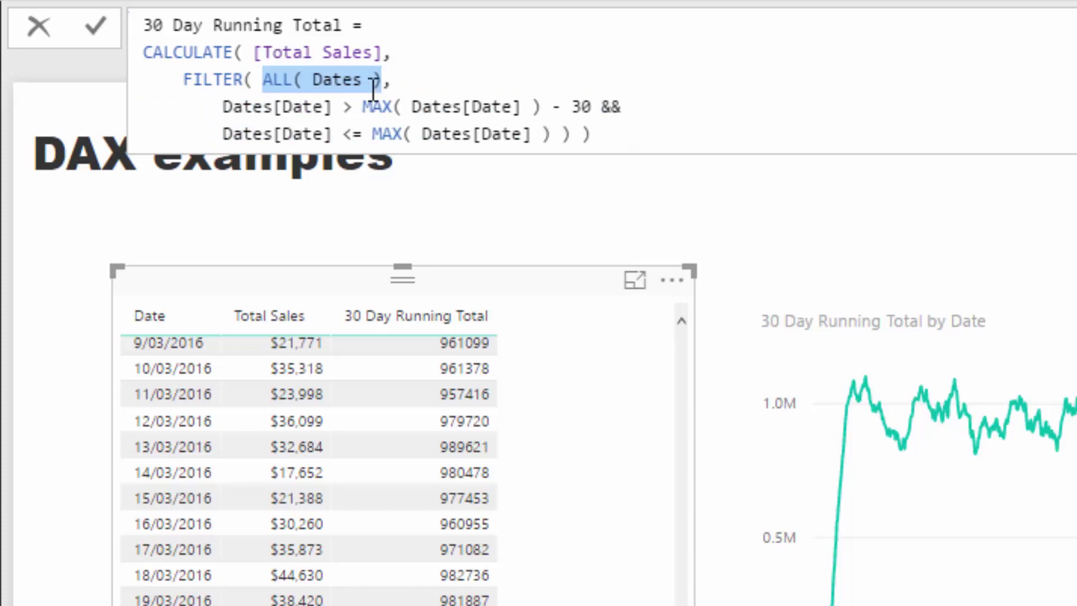
click(260, 81)
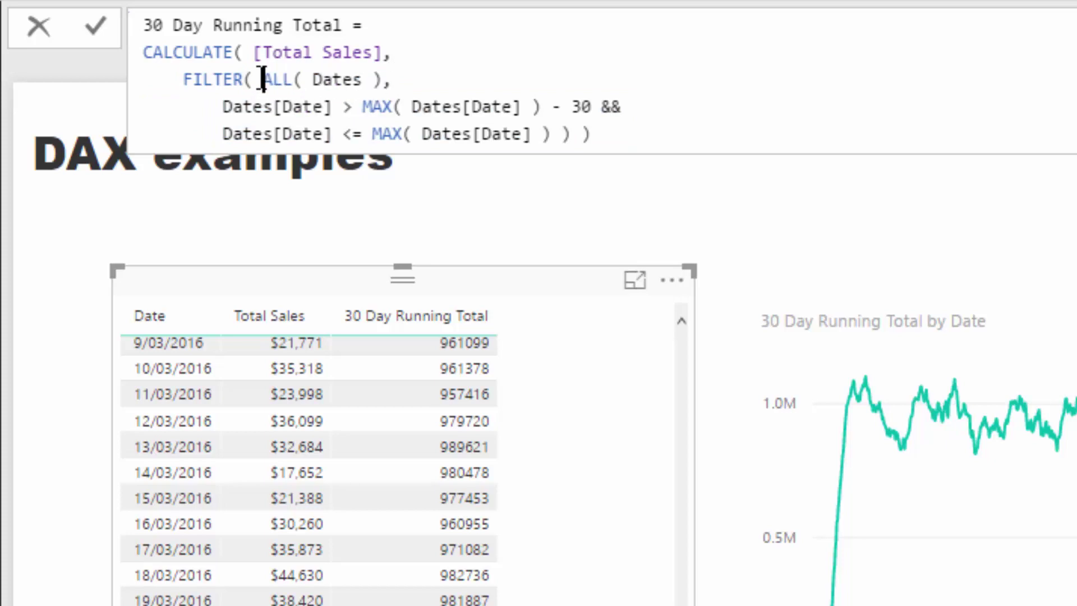
drag(222, 107, 531, 134)
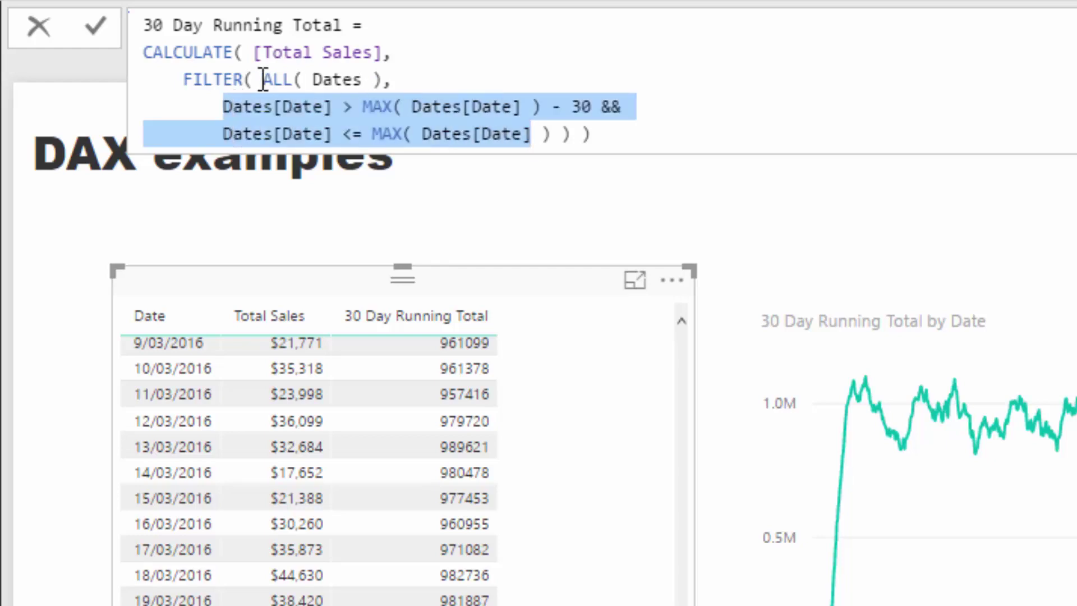
drag(264, 79, 388, 70)
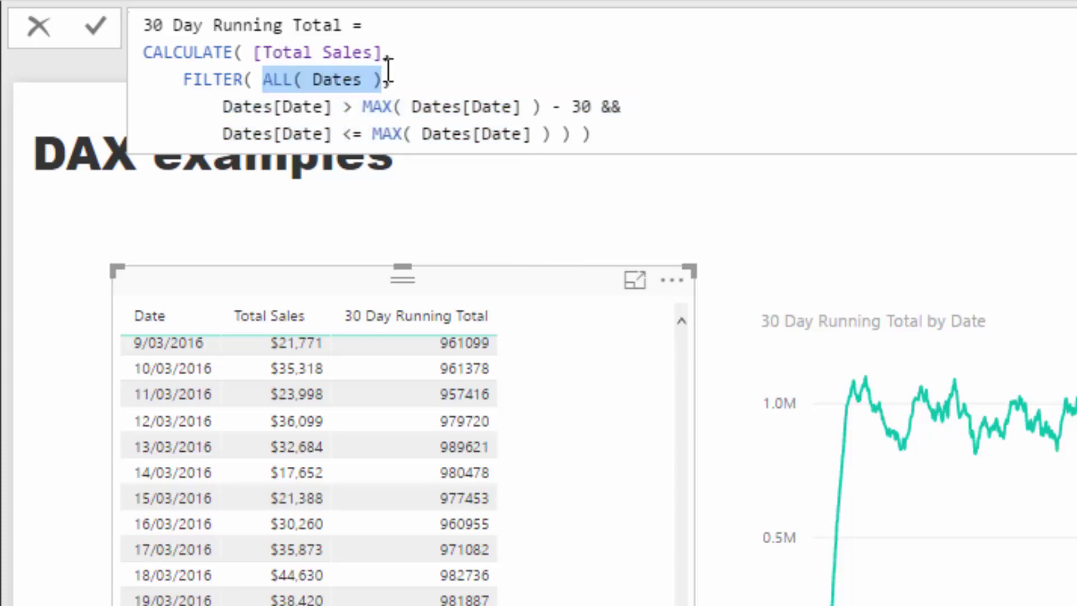
click(264, 79)
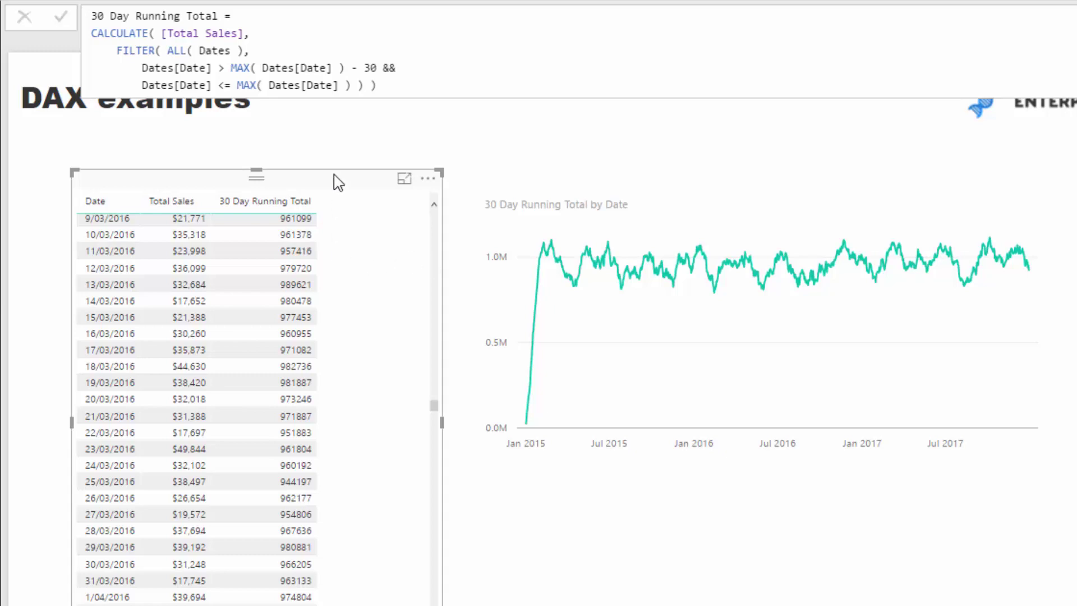
click(289, 254)
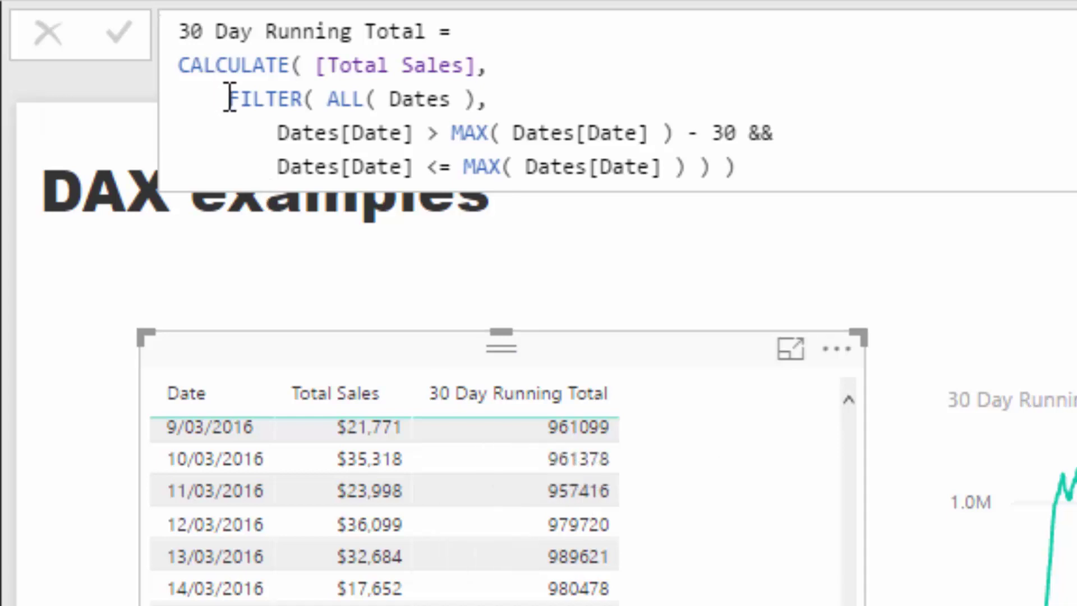
drag(228, 99, 476, 100)
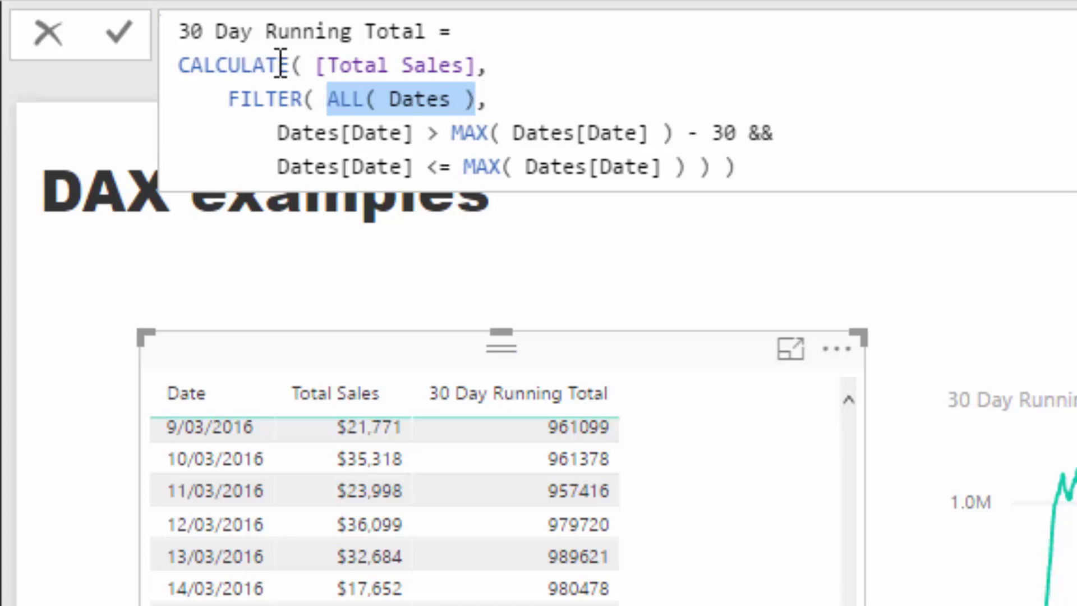
click(325, 100)
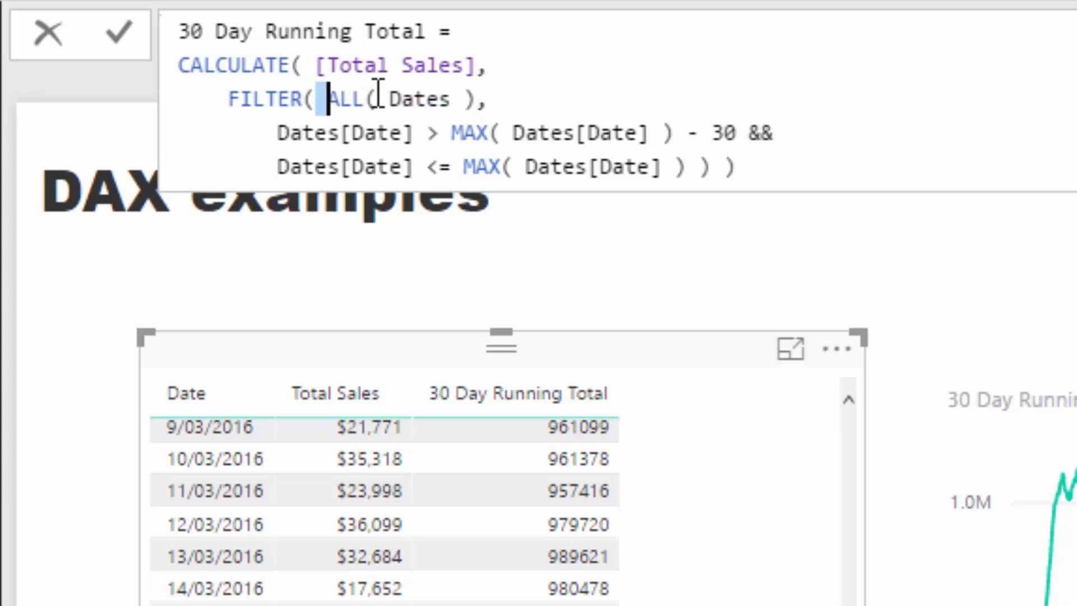
drag(313, 99, 479, 102)
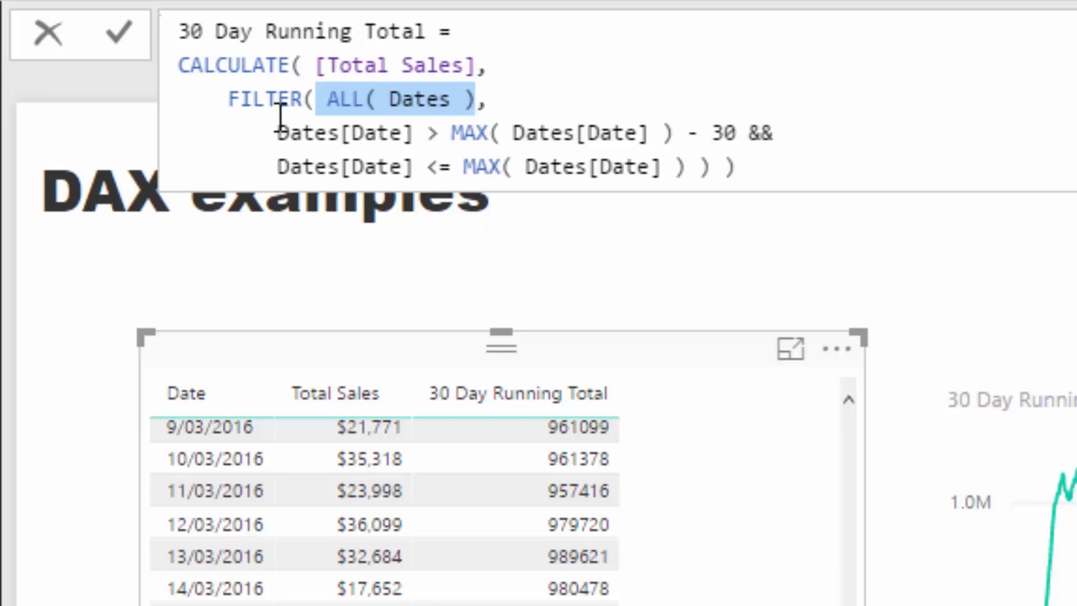
drag(278, 133, 418, 134)
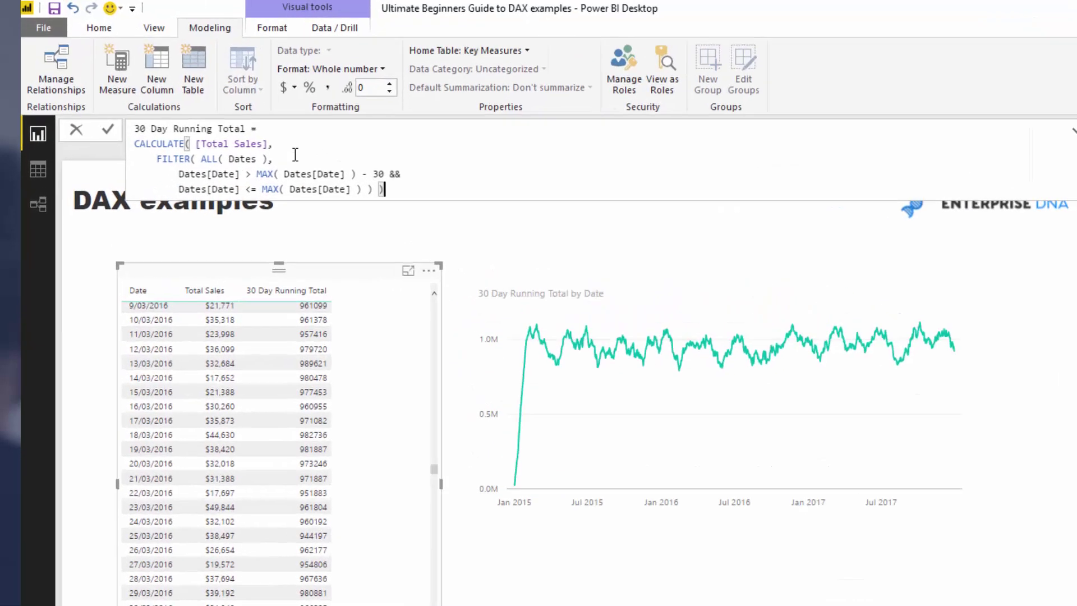
key(ctrl+a)
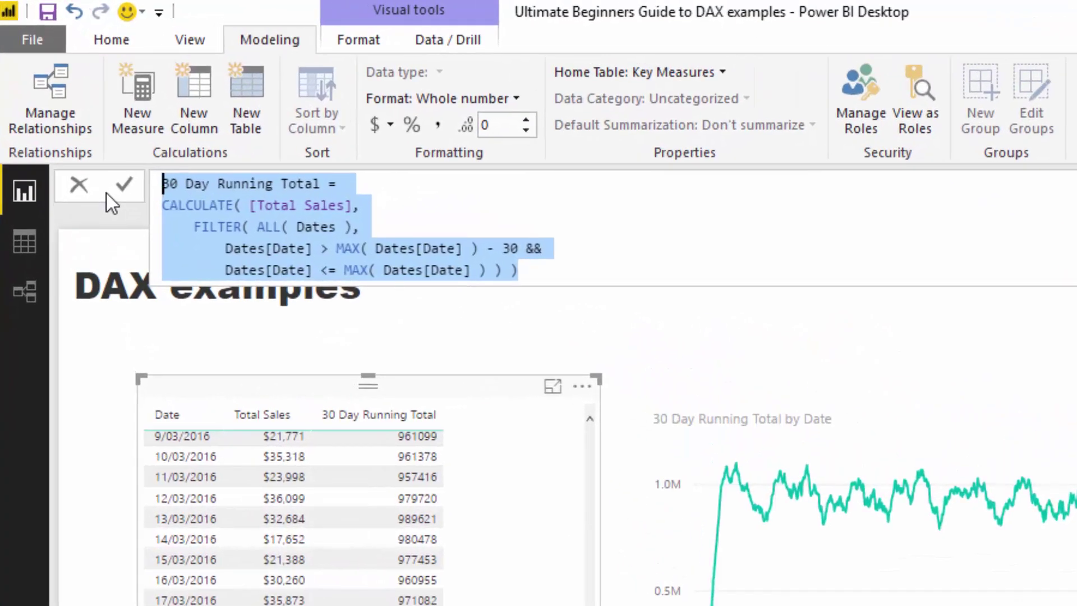
click(469, 392)
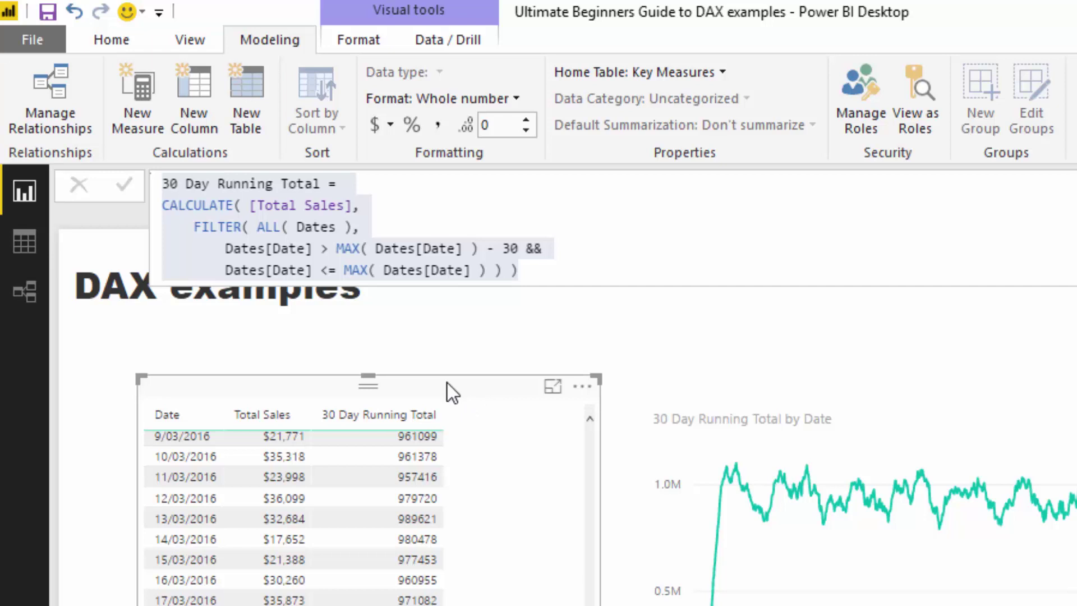
click(568, 275)
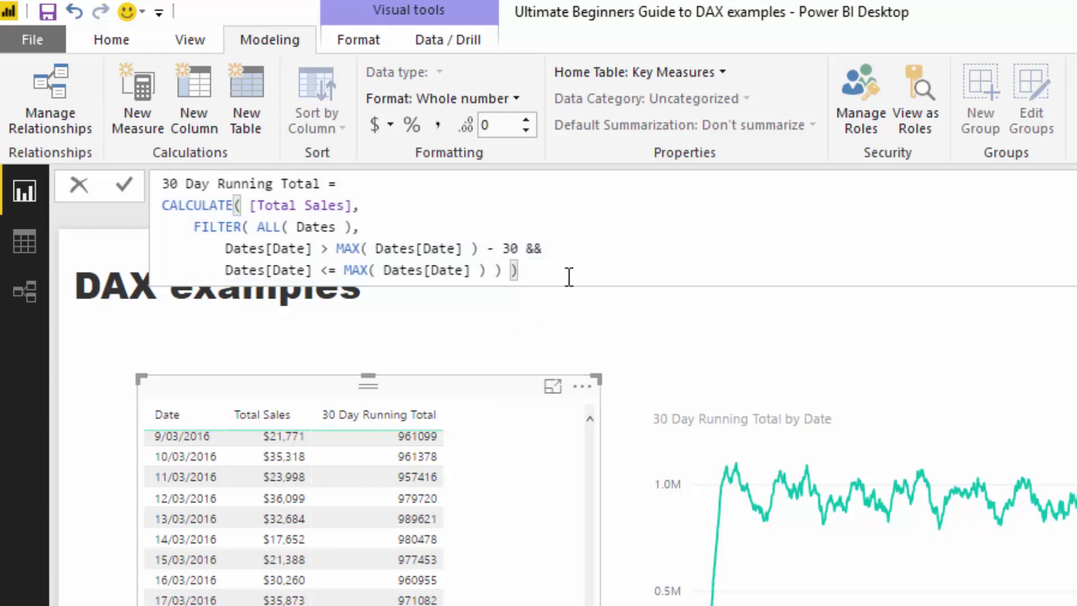